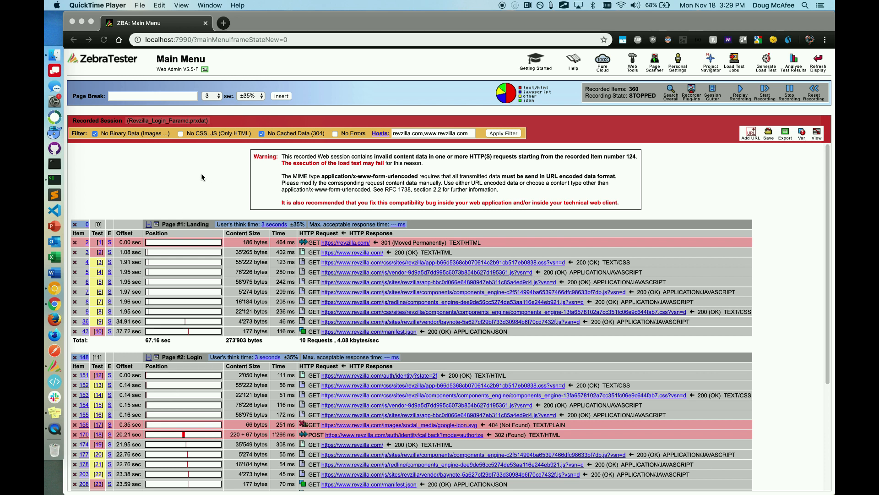
# - Review the recorded requests across the Landing, Login and Logout pages of the session
pyautogui.scroll(-3, 202, 177)
pyautogui.scroll(-5, 202, 177)
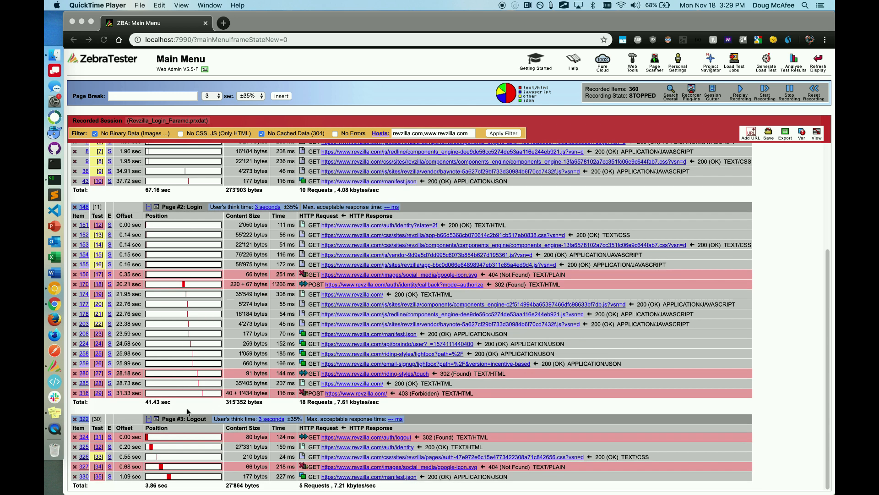
pyautogui.scroll(8, 190, 422)
pyautogui.click(198, 165)
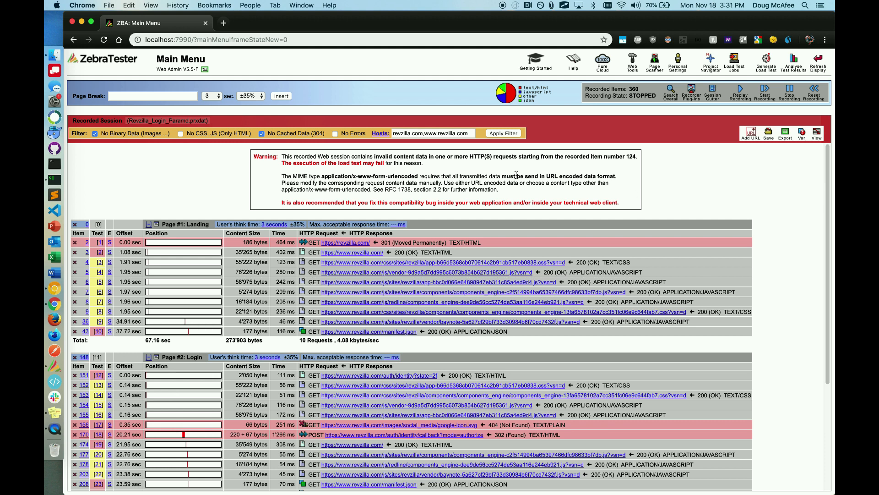
pyautogui.click(380, 134)
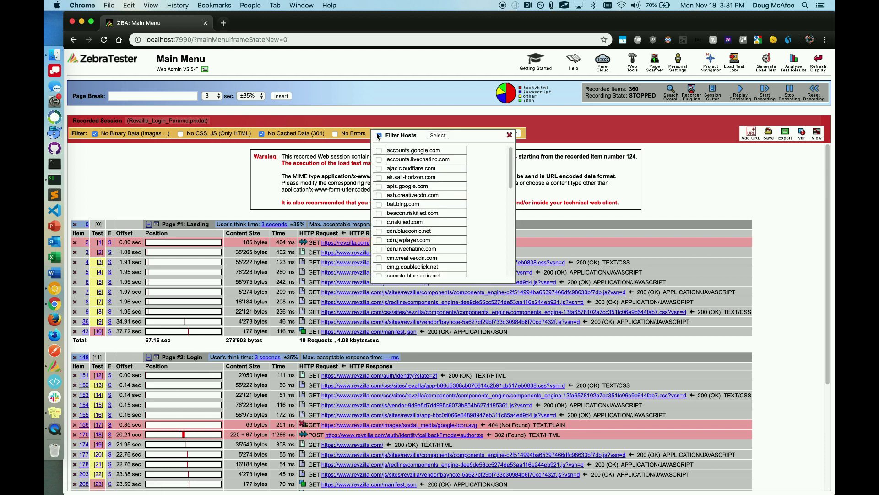
pyautogui.scroll(-10, 456, 175)
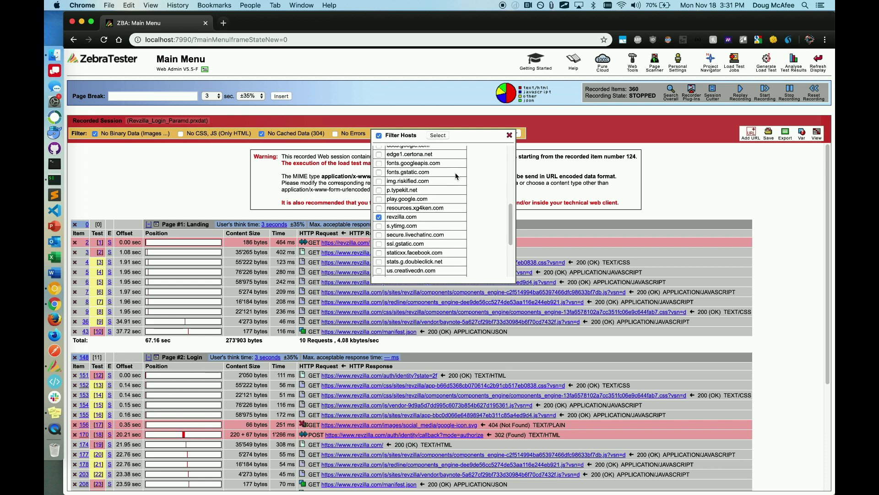
pyautogui.scroll(5, 426, 178)
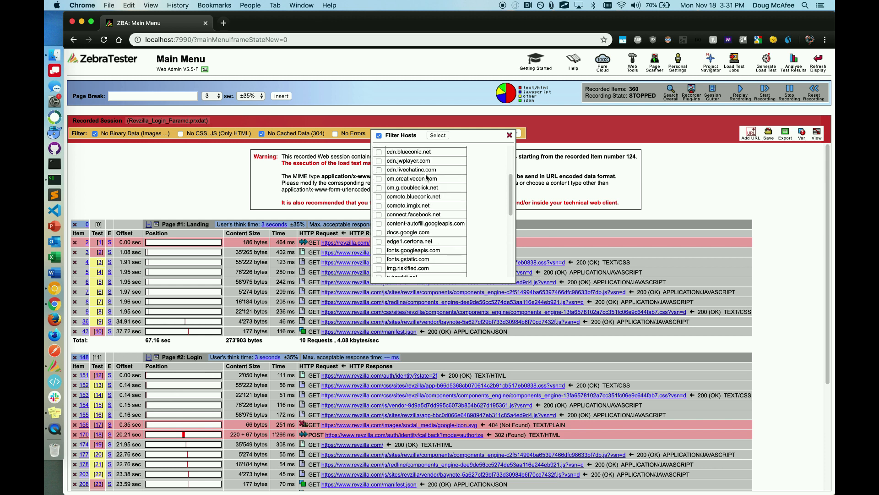
pyautogui.scroll(-7, 426, 177)
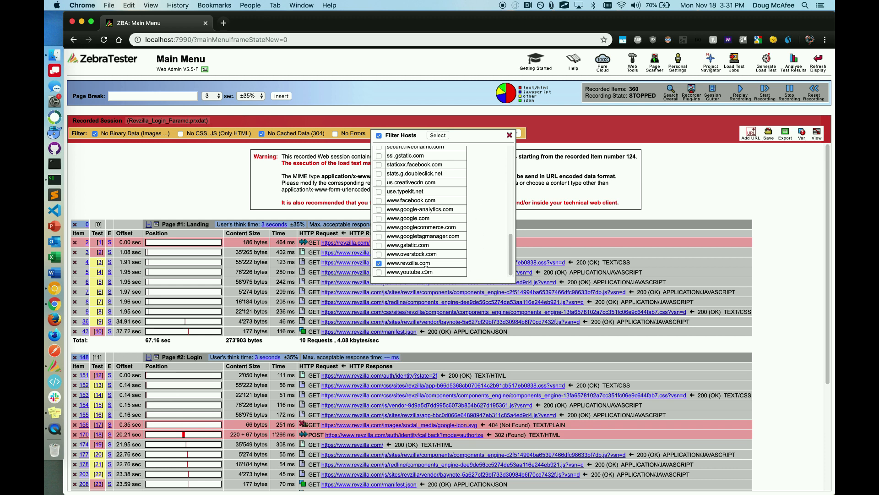
pyautogui.press('super+f')
pyautogui.write('revzilla.com')
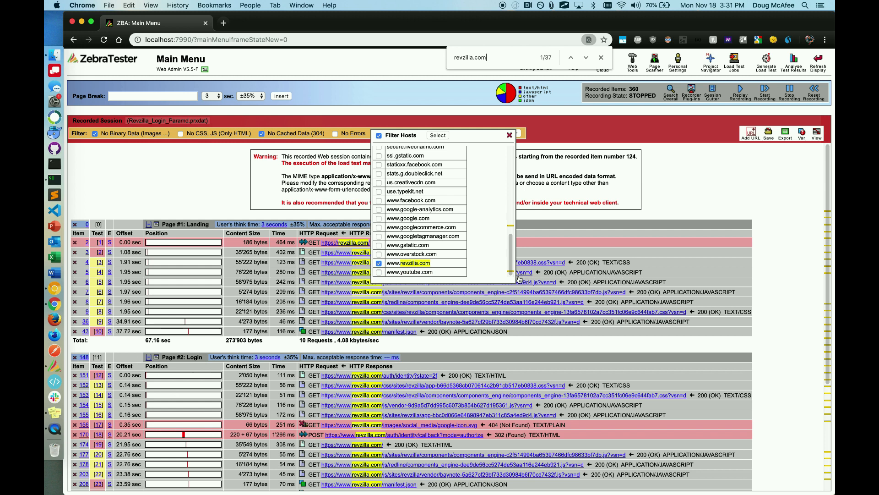
pyautogui.scroll(5, 510, 272)
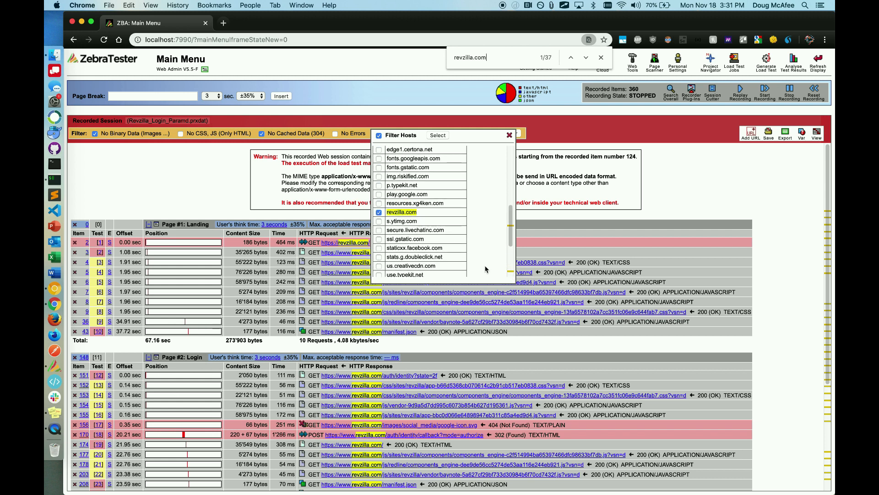
pyautogui.scroll(-5, 477, 211)
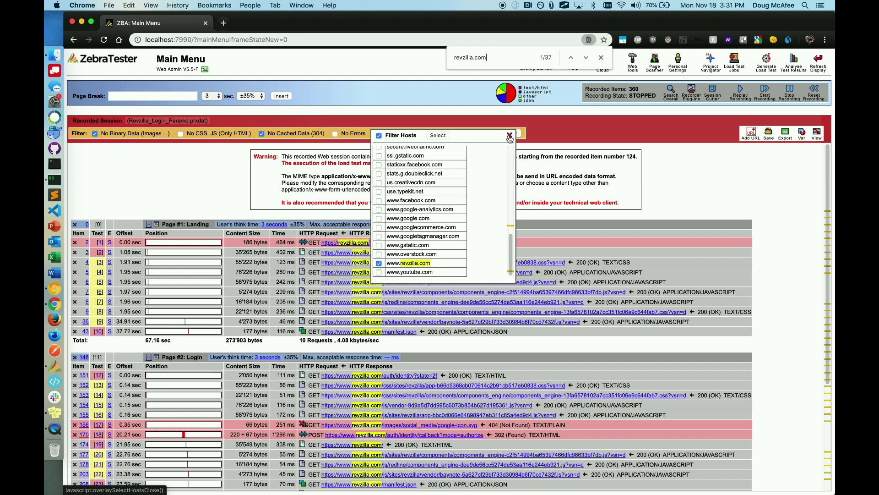
pyautogui.scroll(4, 451, 139)
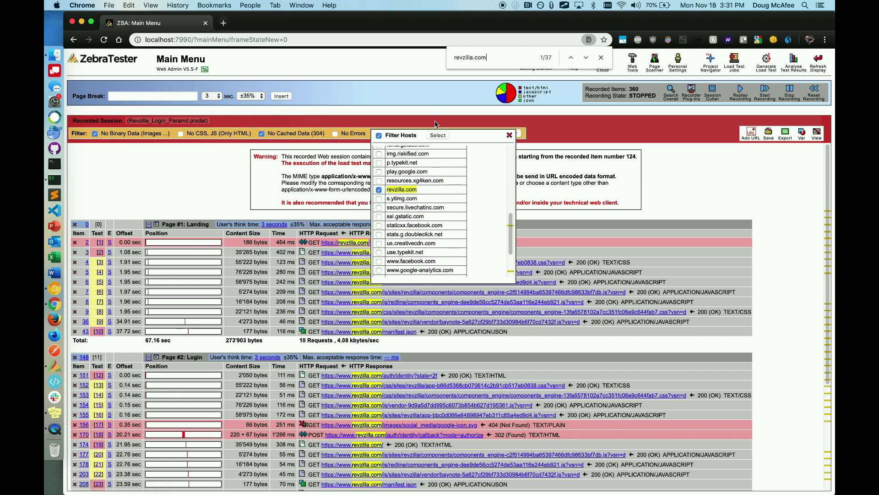
pyautogui.click(437, 136)
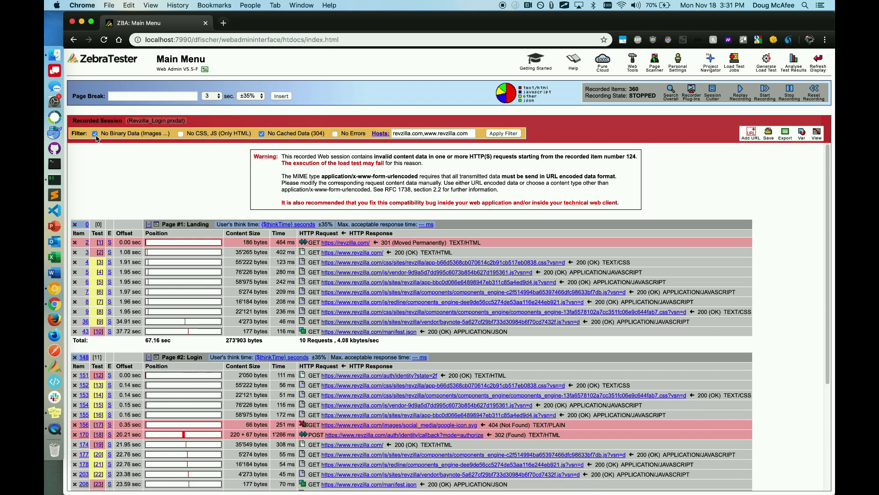
# - Turn off the No Binary Data filter to review the binary requests in the recorded session, and restore the filter
pyautogui.click(504, 134)
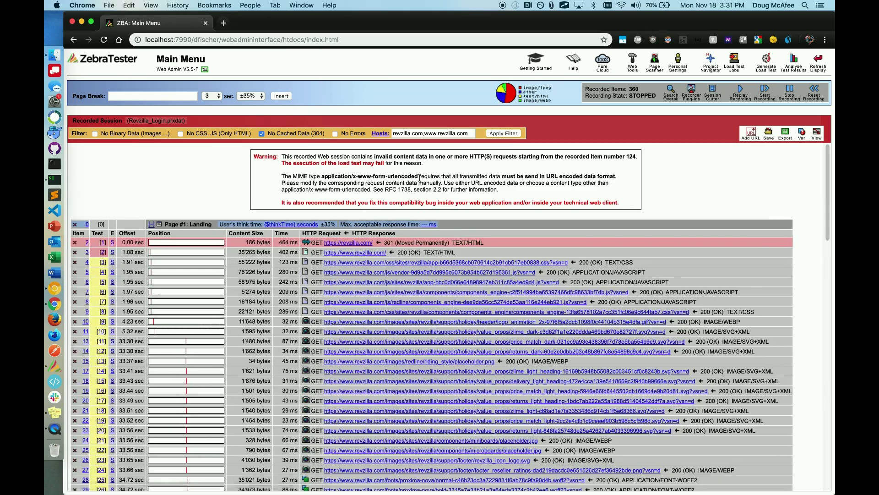
pyautogui.scroll(-2, 419, 177)
pyautogui.scroll(-10, 419, 177)
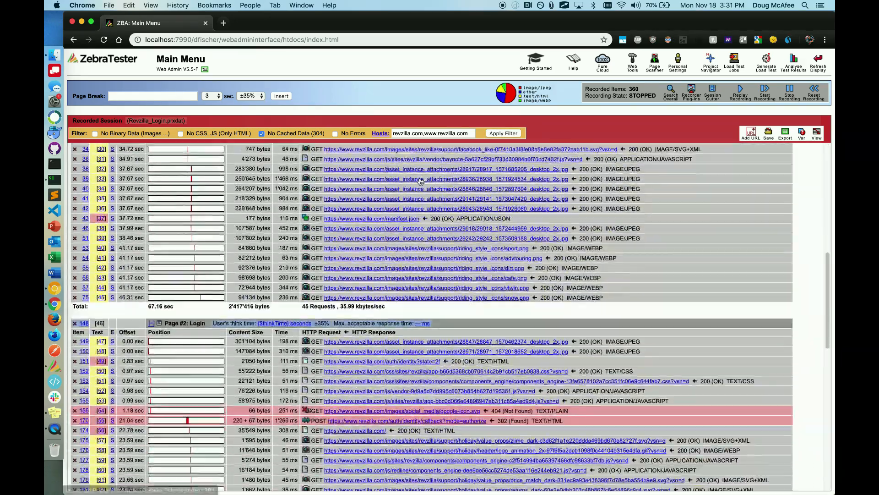
pyautogui.scroll(-5, 421, 181)
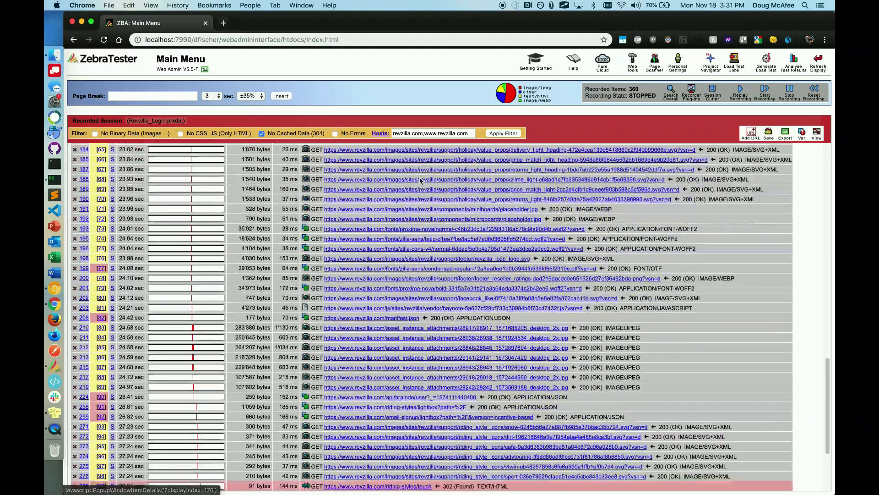
pyautogui.scroll(15, 421, 182)
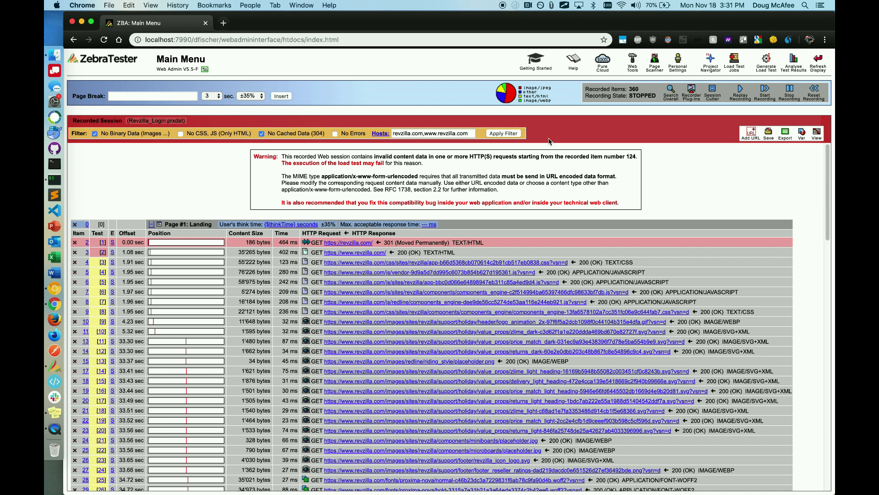
pyautogui.click(505, 133)
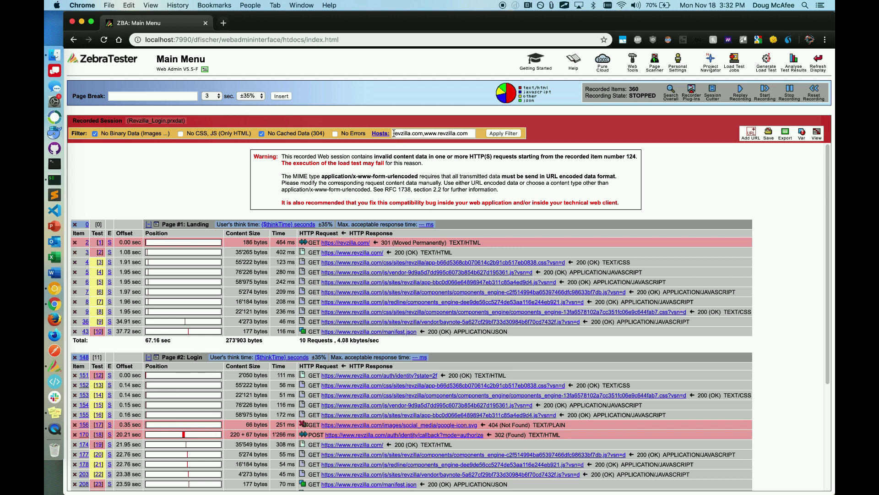
pyautogui.click(497, 135)
# - Examine the transaction and page break options for item 174 on the Login page, and close them without inserting anything
pyautogui.scroll(-3, 505, 216)
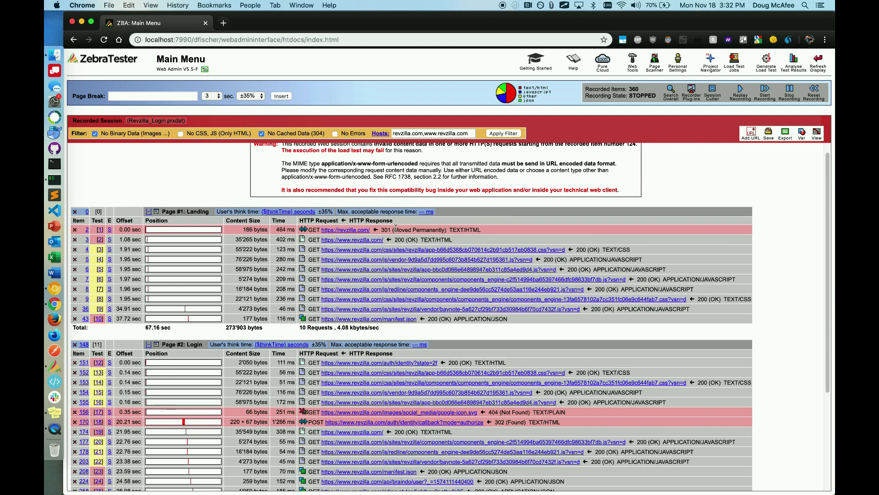
pyautogui.scroll(-4, 161, 294)
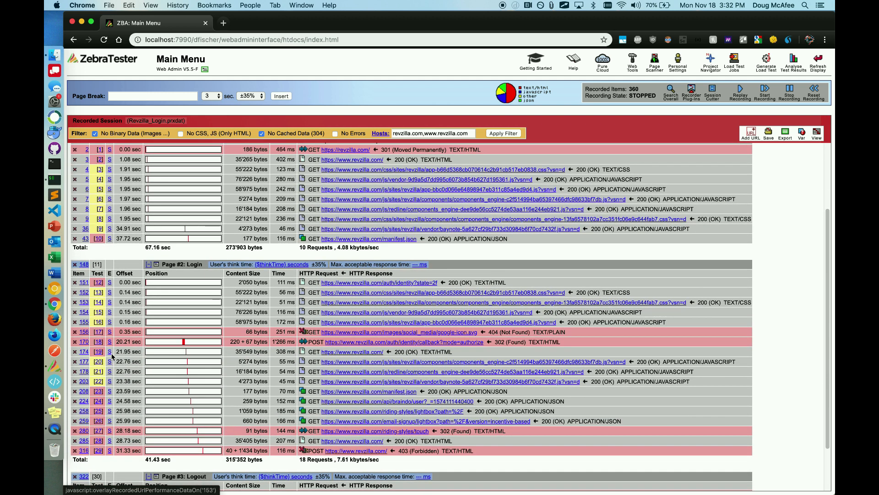
pyautogui.click(83, 352)
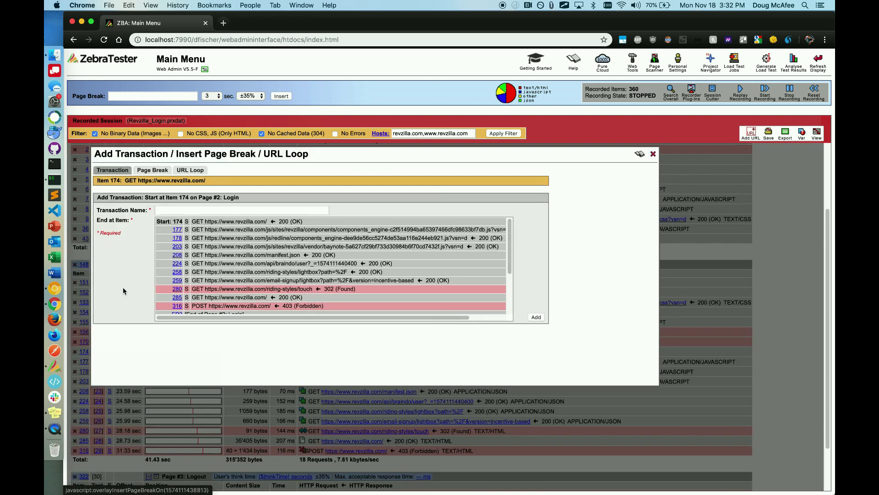
pyautogui.click(151, 170)
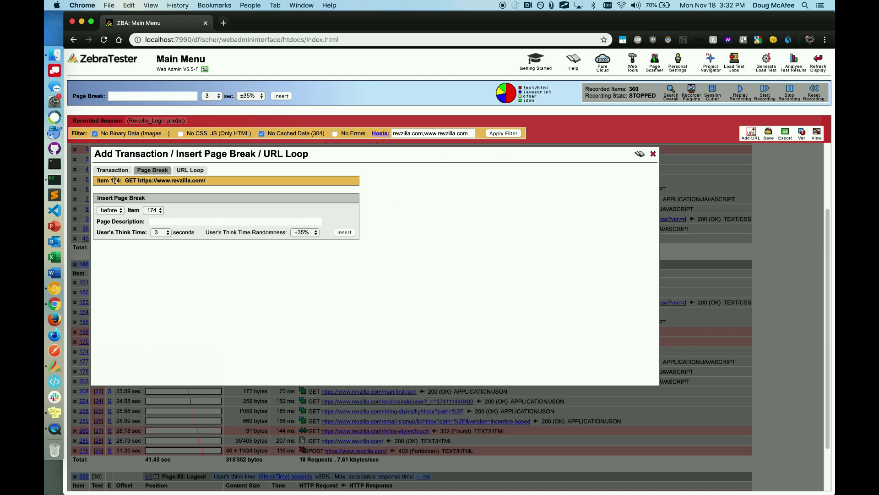
pyautogui.click(652, 156)
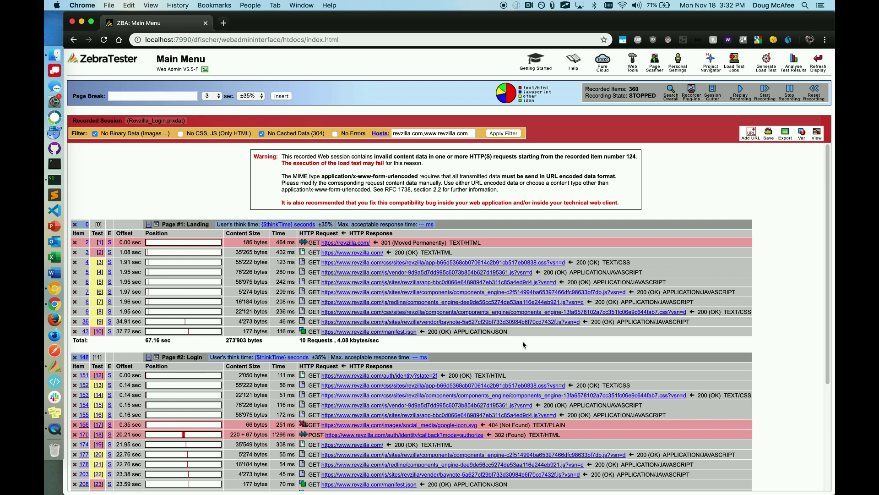
# - Examine the request content in the URL details of the login POST, item 170, and close the details
pyautogui.scroll(-3, 523, 341)
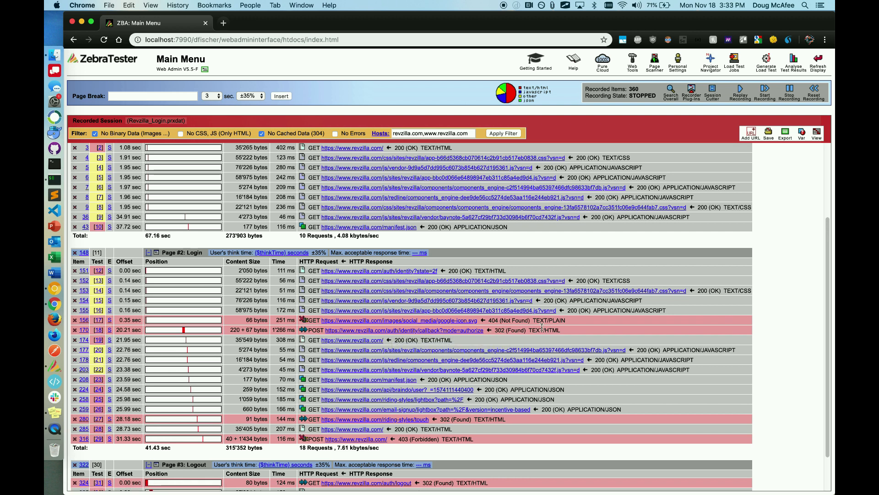
pyautogui.click(450, 331)
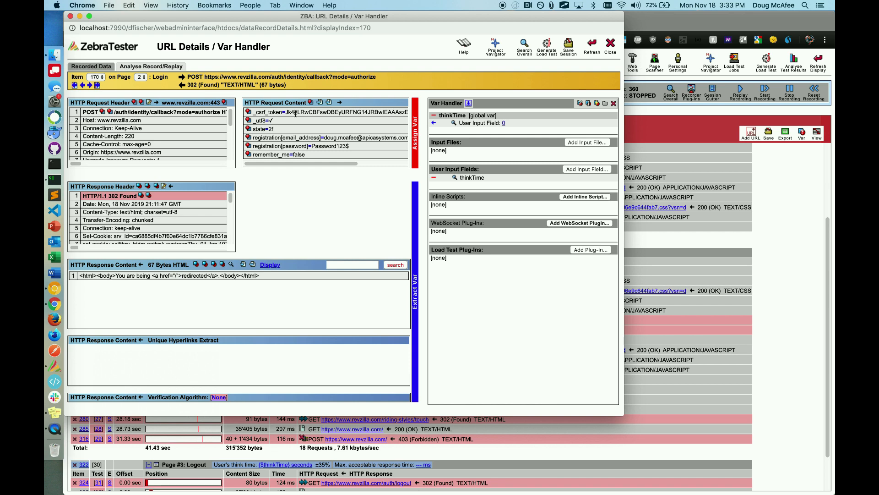
pyautogui.click(611, 45)
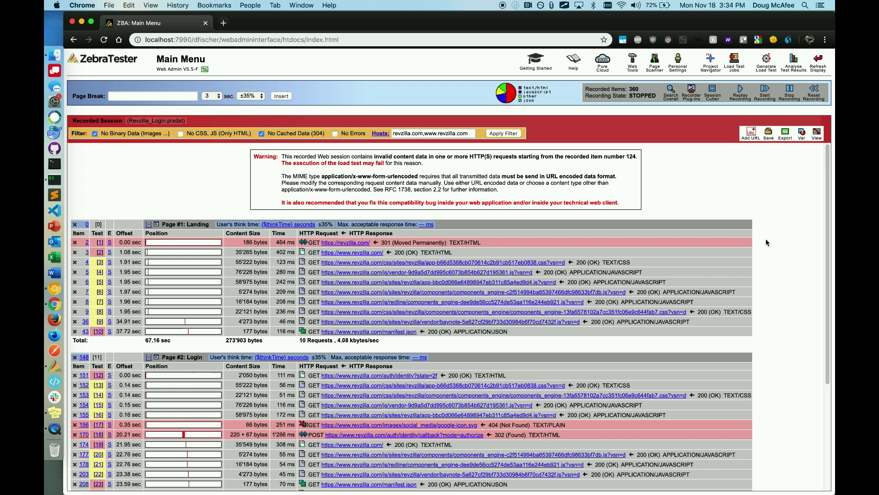
# - Open the Var Finder for the recorded session and examine the recorded value of the _csrf_token parameter
pyautogui.click(803, 134)
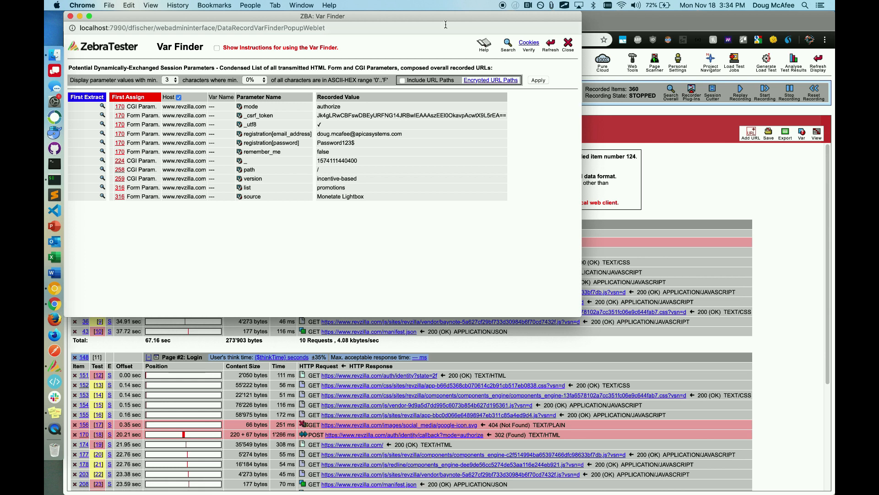
pyautogui.moveTo(441, 16); pyautogui.dragTo(590, 155)
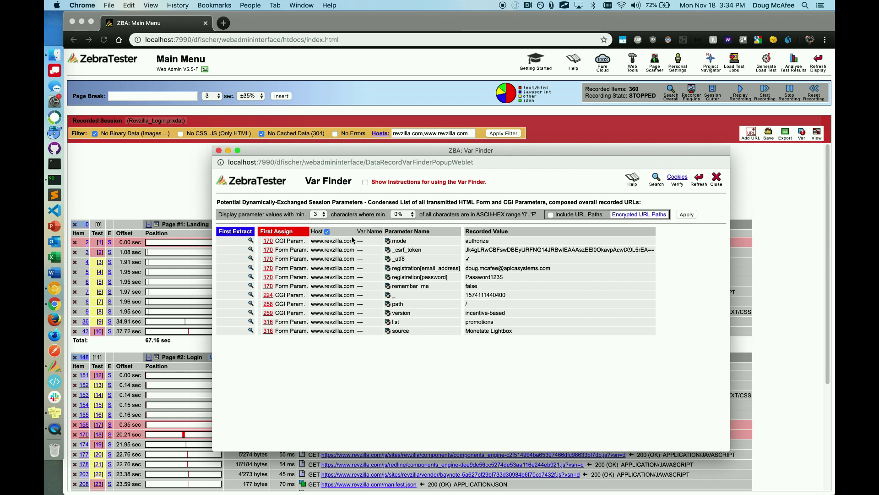
pyautogui.doubleClick(489, 248)
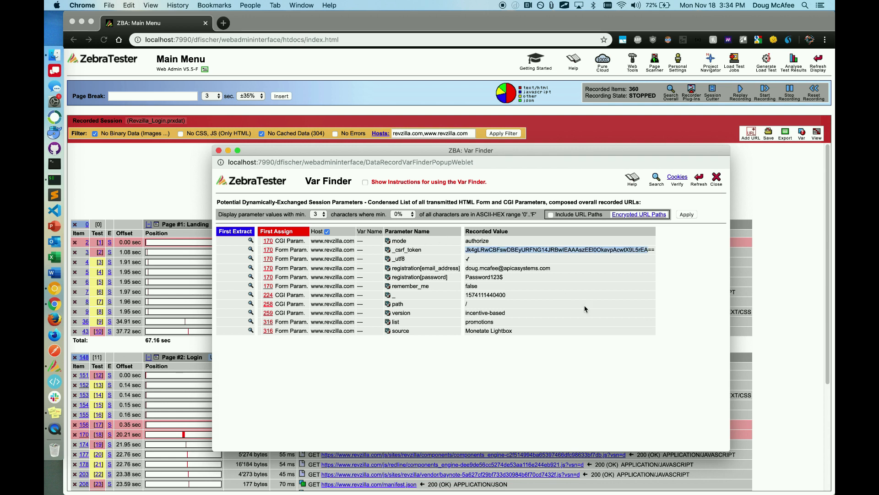
pyautogui.click(568, 361)
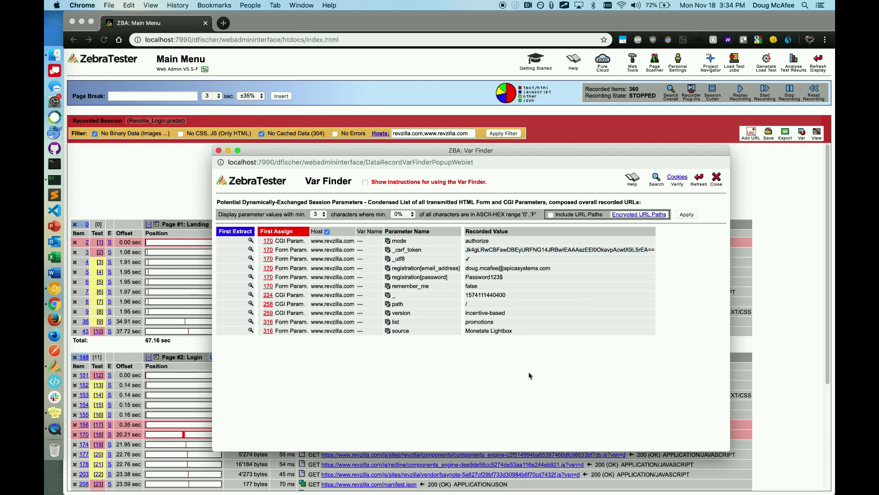
# - Search all visible items for the recorded _csrf_token value and open the URL details of item 151
pyautogui.click(389, 250)
pyautogui.click(251, 251)
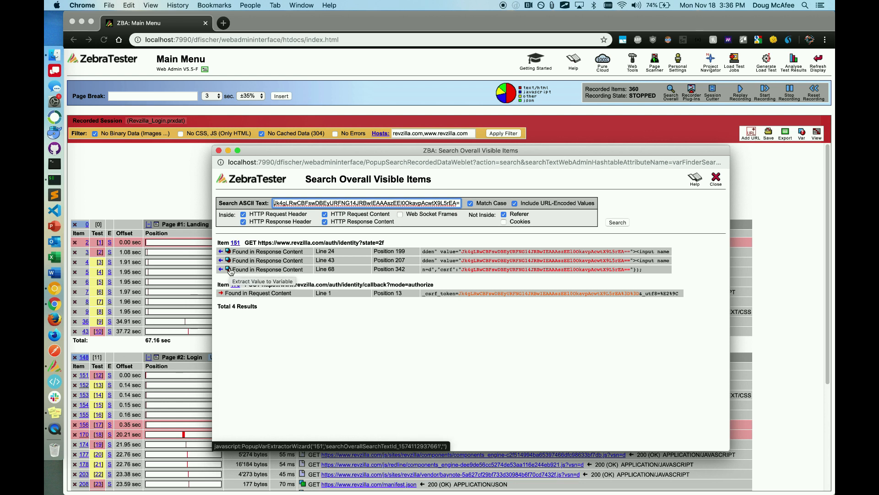
pyautogui.click(236, 242)
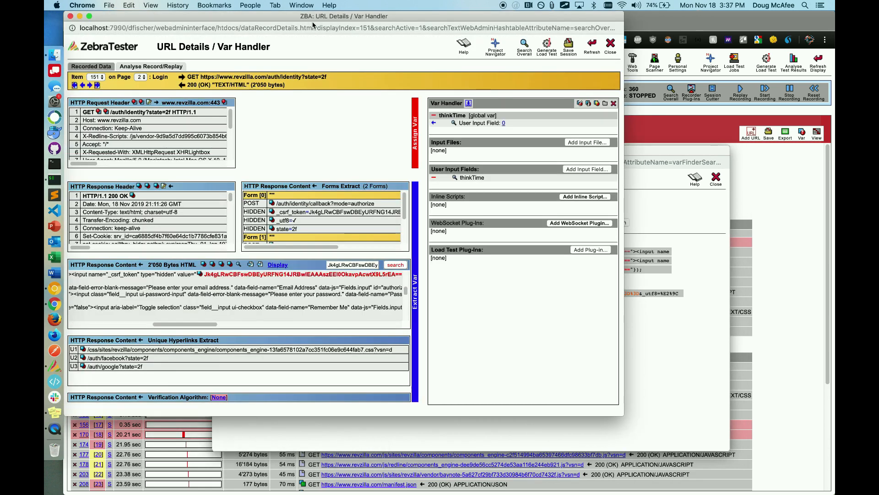
pyautogui.moveTo(315, 17); pyautogui.dragTo(431, 97)
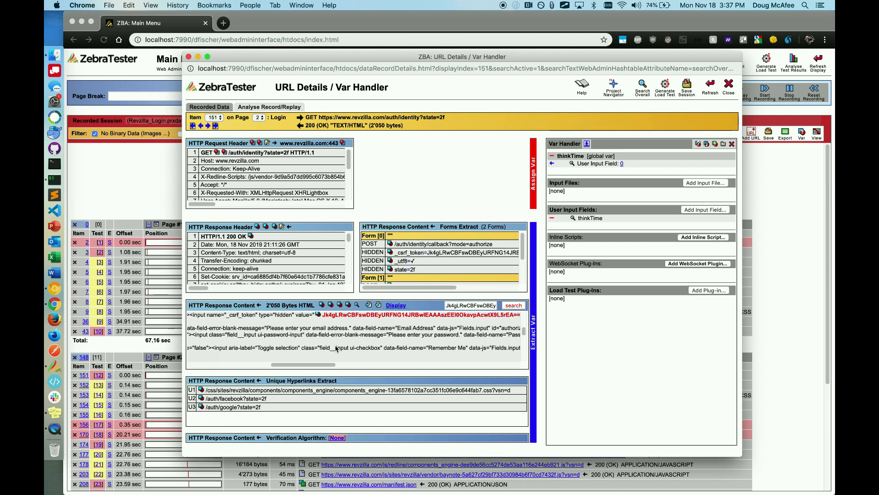
# - Examine item 151's response content and compare the authorize and register forms in its Forms Extract
pyautogui.moveTo(310, 366); pyautogui.dragTo(226, 365)
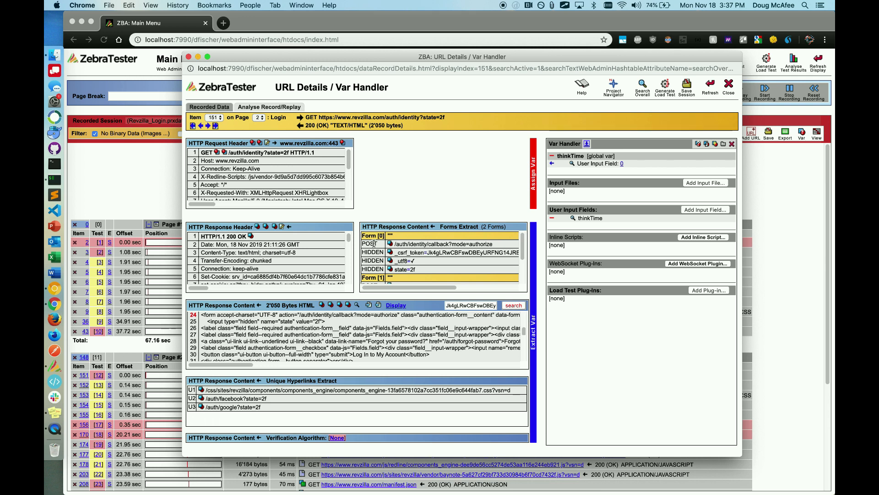
pyautogui.moveTo(503, 244); pyautogui.dragTo(396, 244)
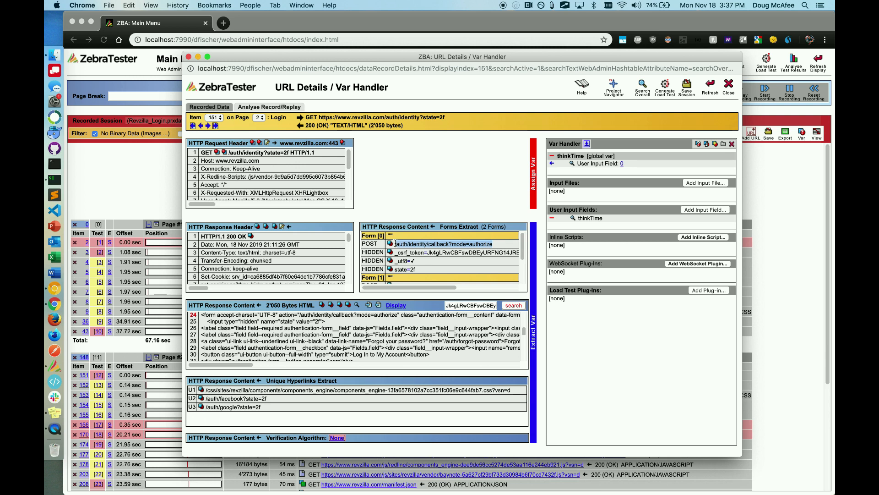
pyautogui.moveTo(522, 241); pyautogui.dragTo(394, 262)
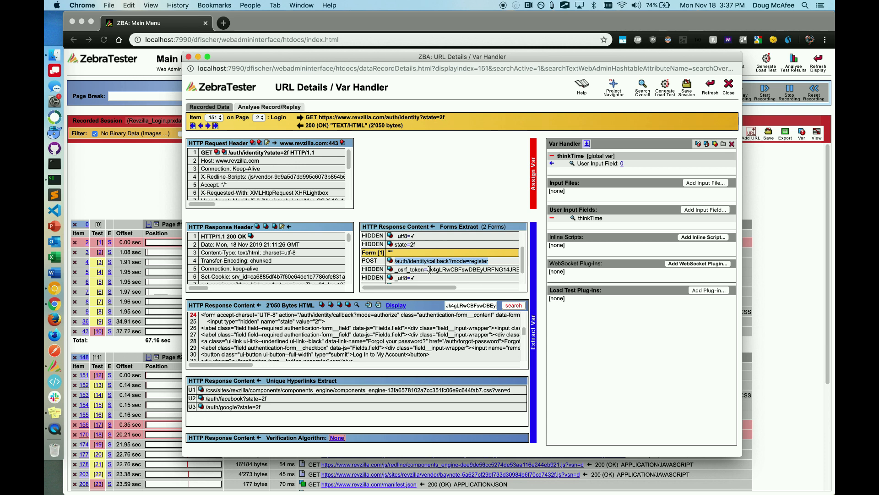
pyautogui.scroll(3, 468, 273)
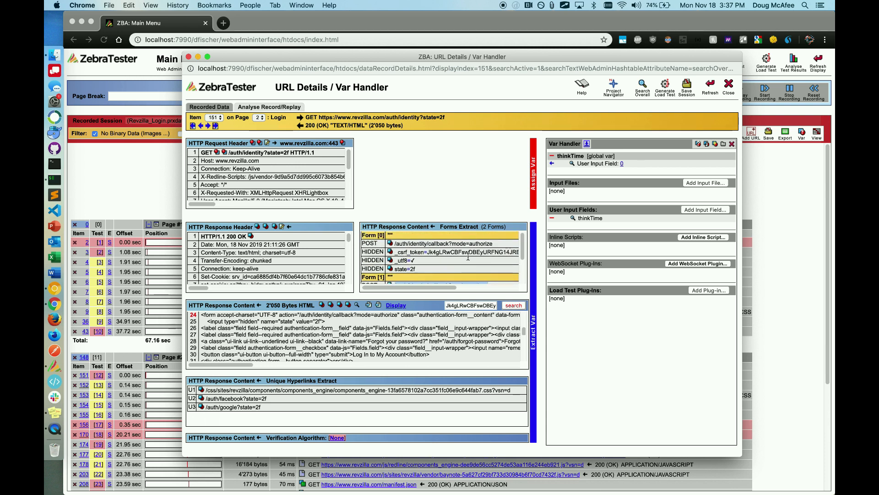
# - Extract _csrf_token from the authorize form, Form [0], into vCsrftoken and assign it automatically to all HTTP requests containing the same text pattern
pyautogui.scroll(-3, 482, 241)
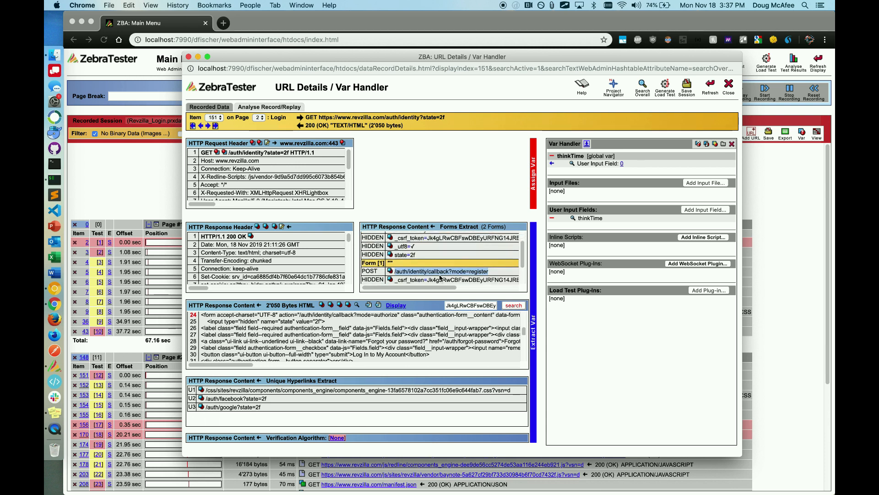
pyautogui.scroll(3, 467, 266)
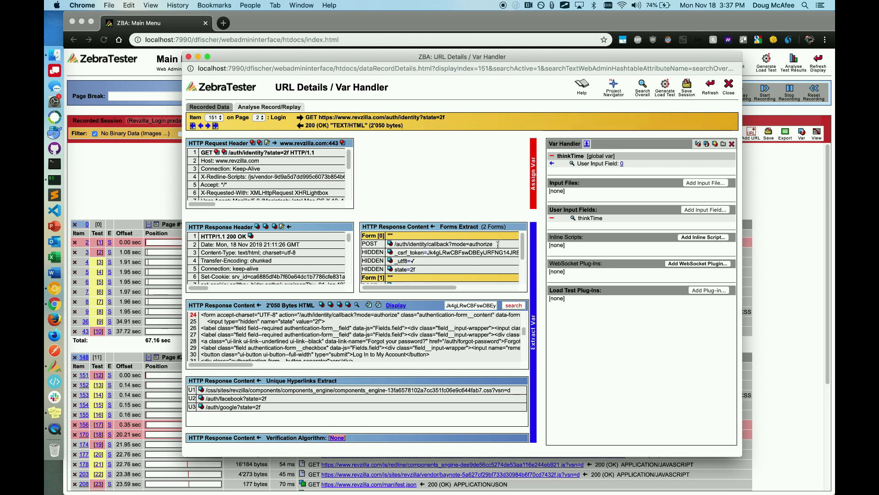
pyautogui.click(390, 253)
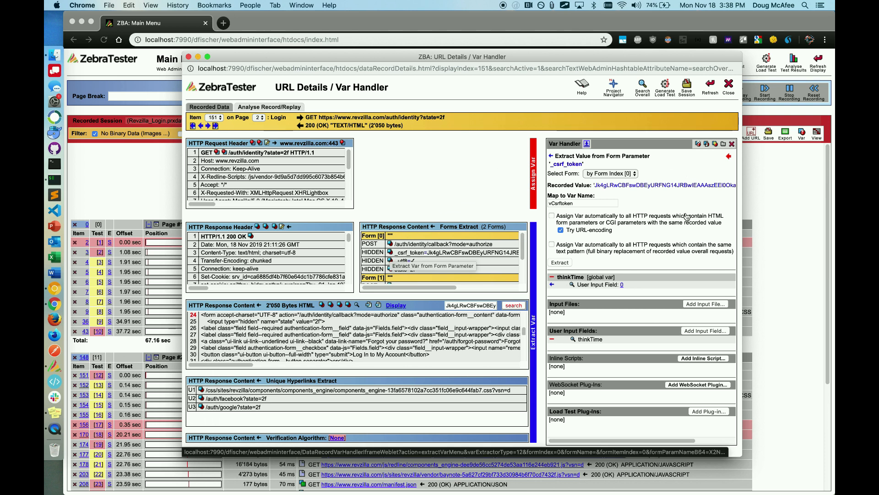
pyautogui.click(624, 174)
pyautogui.click(624, 174)
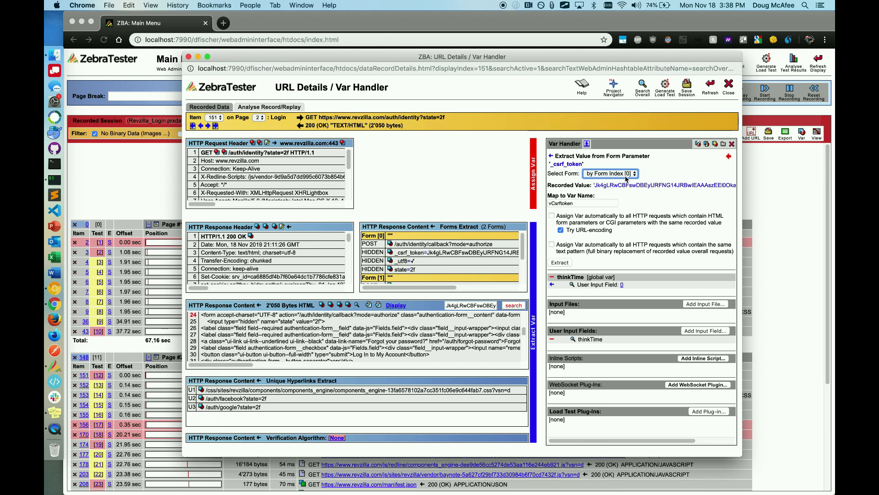
pyautogui.doubleClick(585, 205)
pyautogui.click(638, 211)
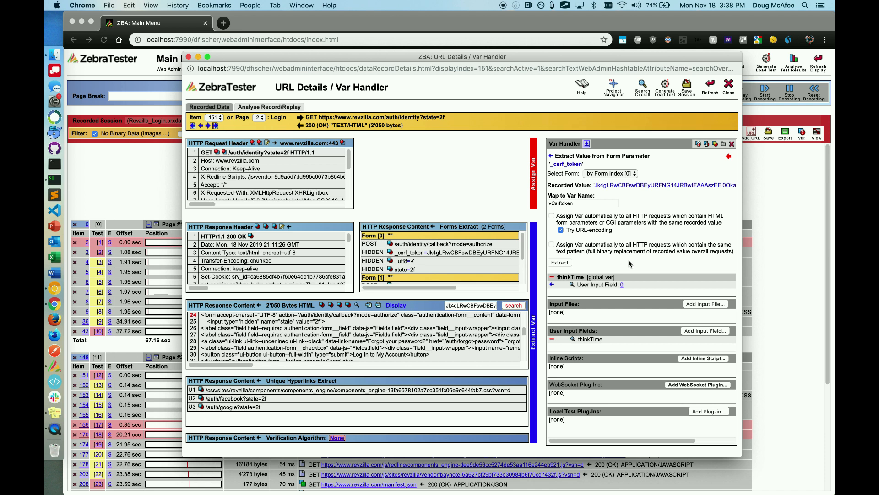
pyautogui.click(552, 244)
pyautogui.click(560, 263)
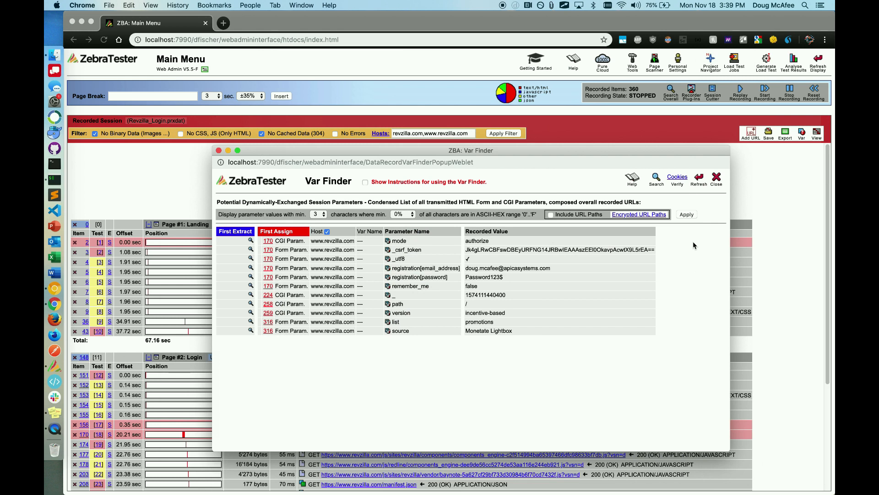
# - Refresh the Var Finder to check the _csrf_token assignment, close it, and replay the recorded session
pyautogui.click(701, 181)
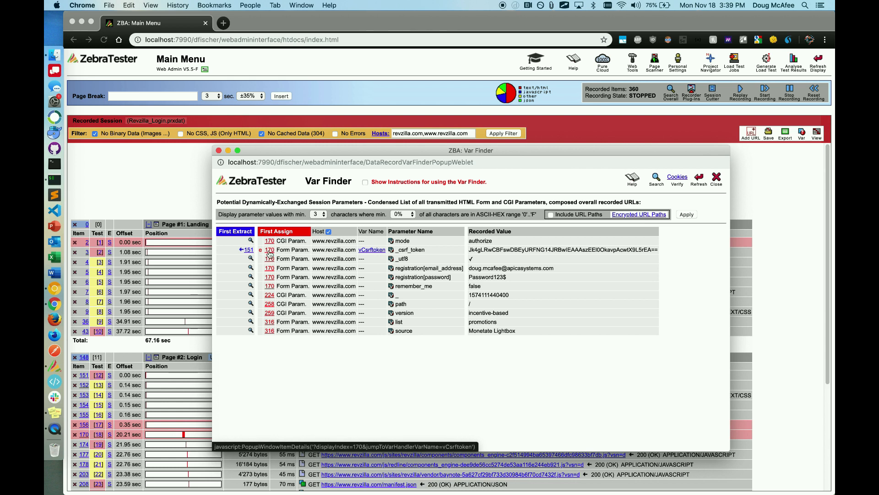
pyautogui.click(717, 179)
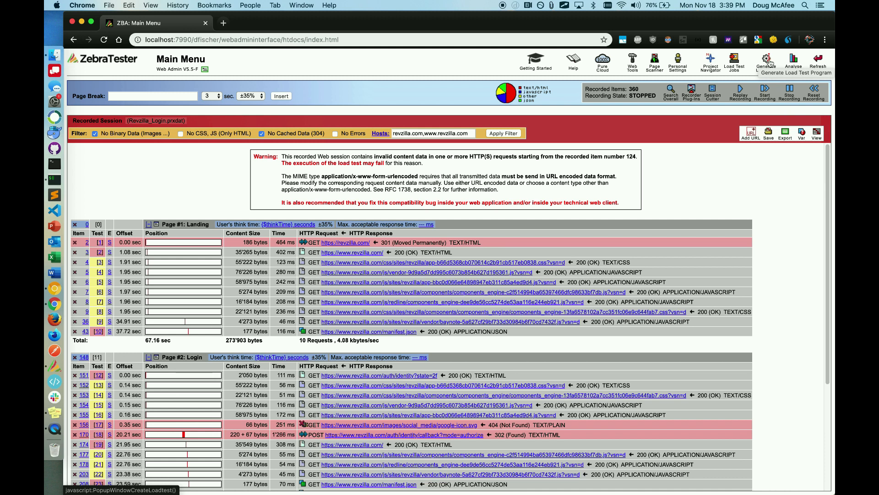
pyautogui.click(741, 90)
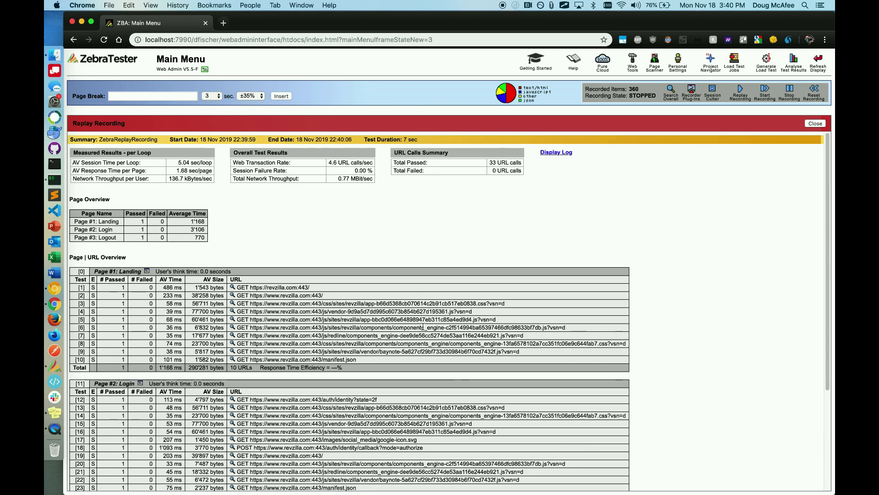
# - Open the record/replay comparison for the login POST, test 18, and compare the recorded and replayed _csrf_token values in the request content
pyautogui.scroll(-3, 421, 302)
pyautogui.scroll(-3, 421, 302)
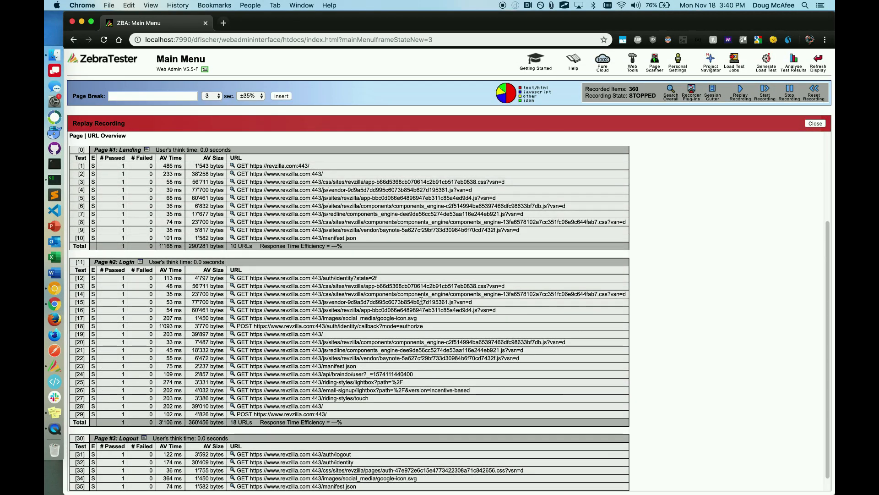
pyautogui.scroll(-1, 421, 301)
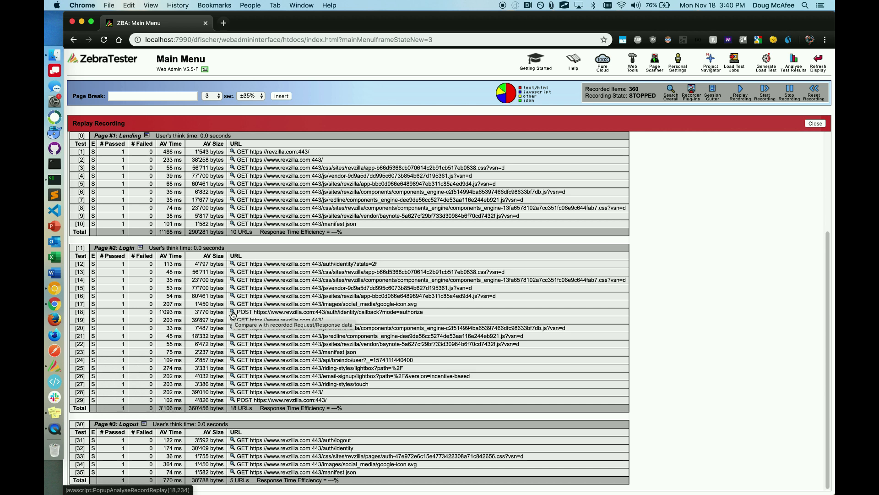
pyautogui.click(233, 313)
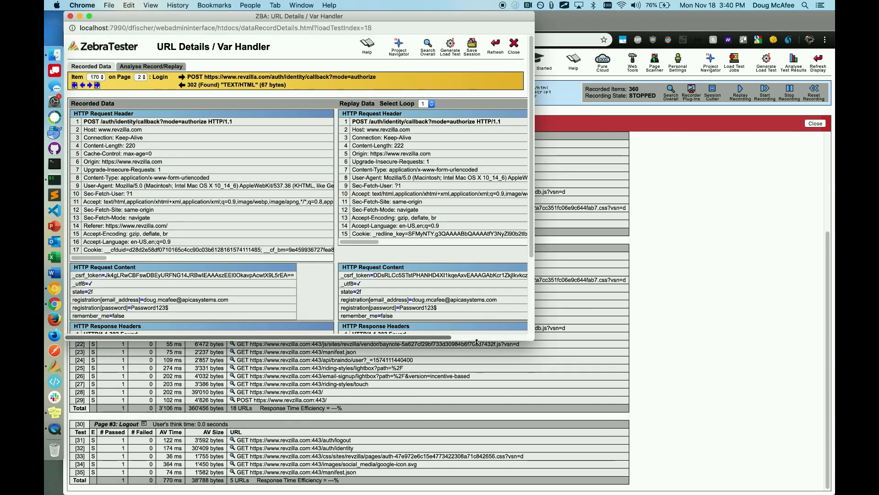
pyautogui.moveTo(534, 340); pyautogui.dragTo(672, 470)
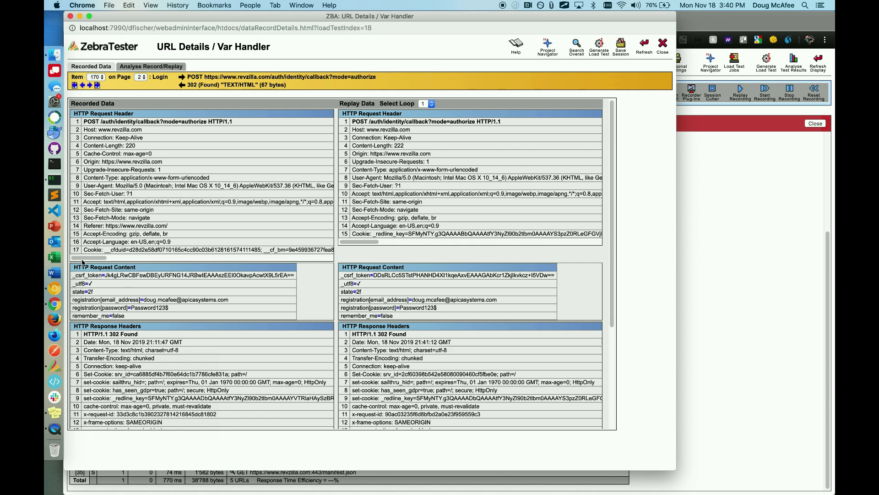
pyautogui.moveTo(72, 276); pyautogui.dragTo(114, 278)
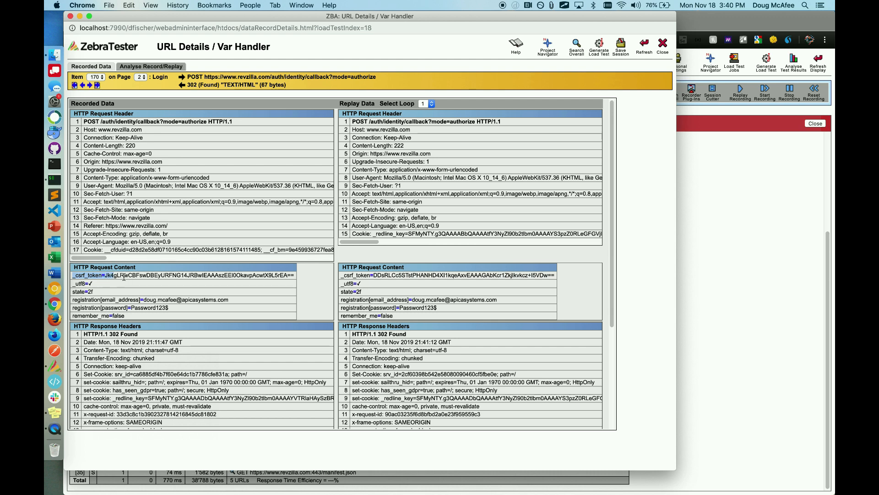
pyautogui.click(124, 276)
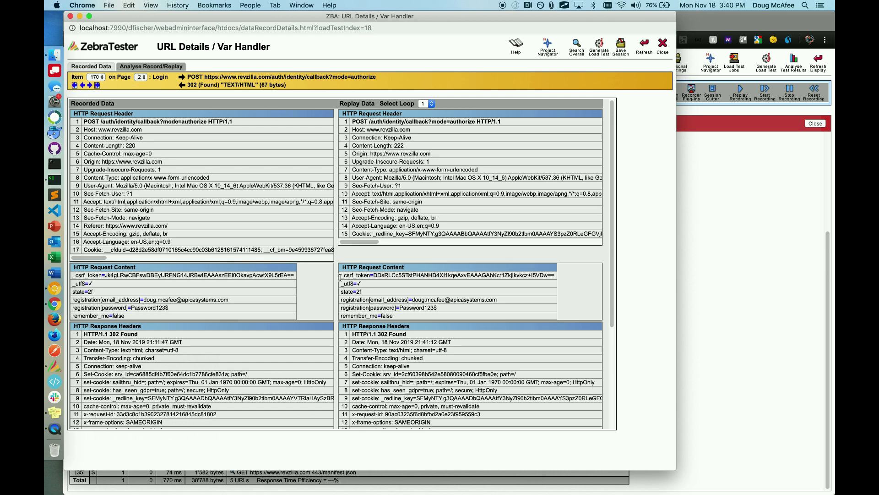
pyautogui.moveTo(340, 277); pyautogui.dragTo(392, 275)
pyautogui.click(376, 277)
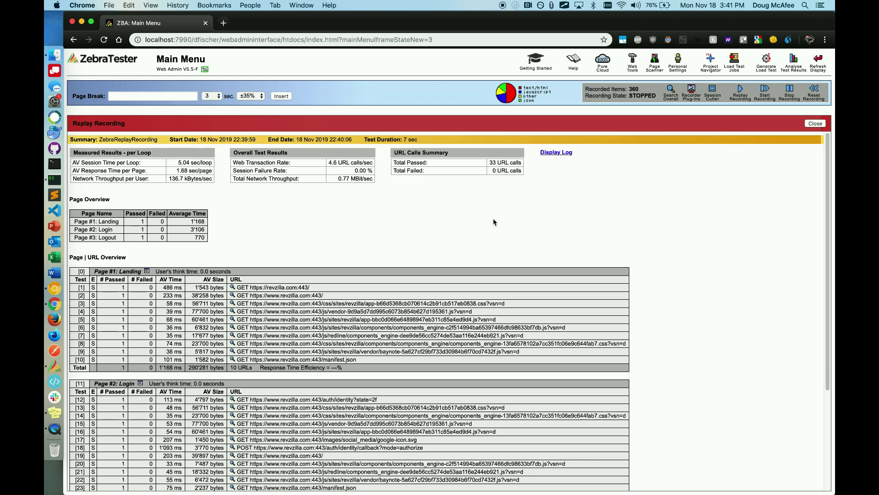
# - View the replay recording log and close it
pyautogui.click(559, 155)
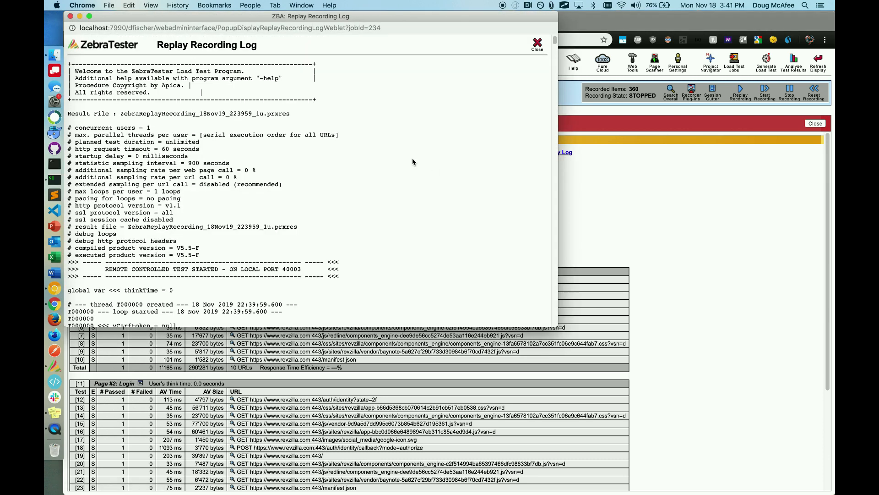
pyautogui.click(536, 45)
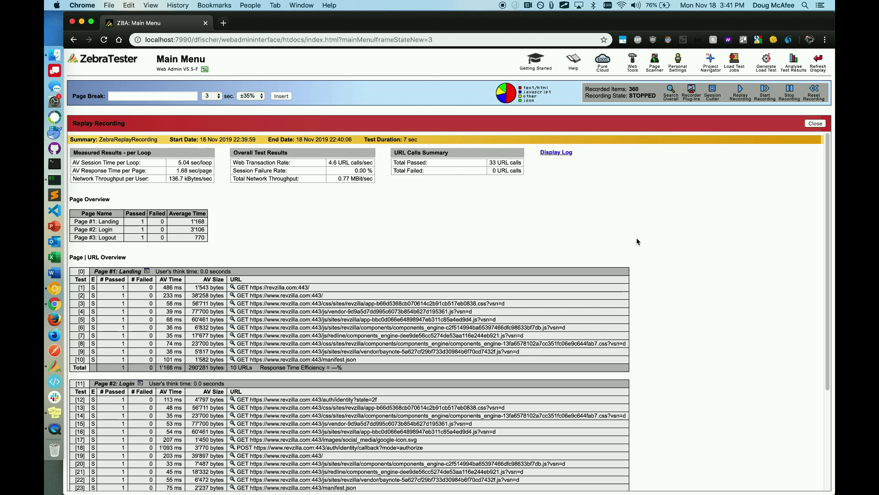